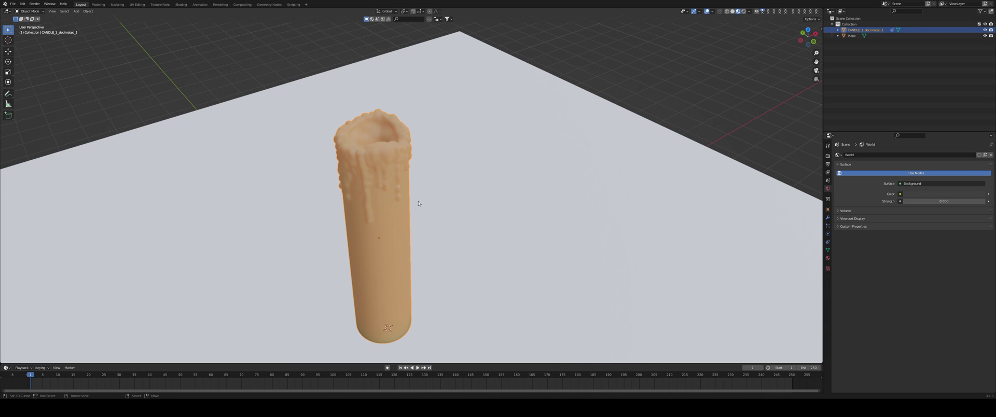
Enable Ambient Occlusion, Bloom and Screen Space Reflections for the Eevee render engine
left_click(828, 155)
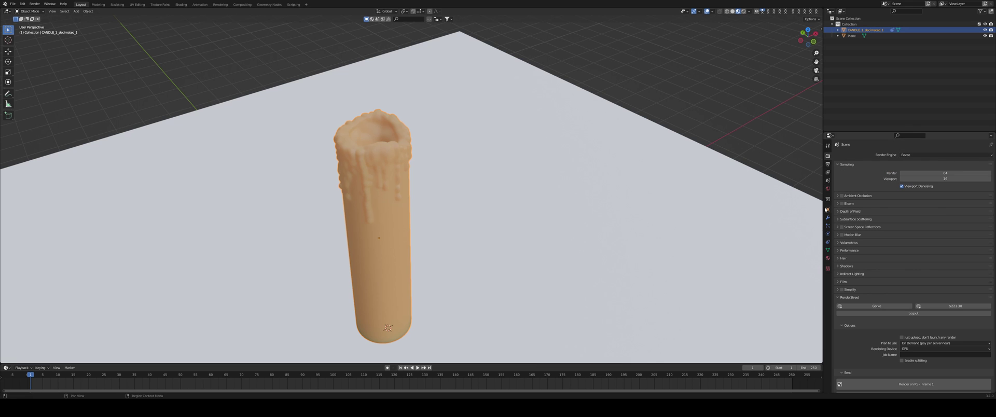
left_click(843, 196)
left_click(842, 204)
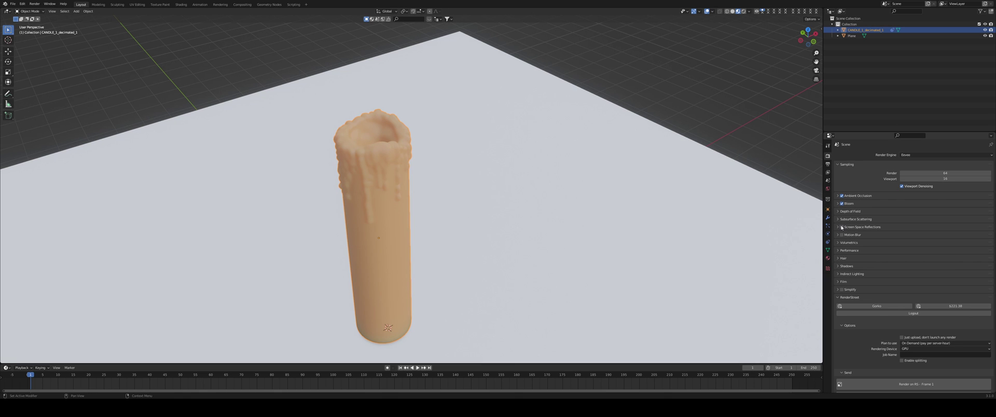
left_click(854, 205)
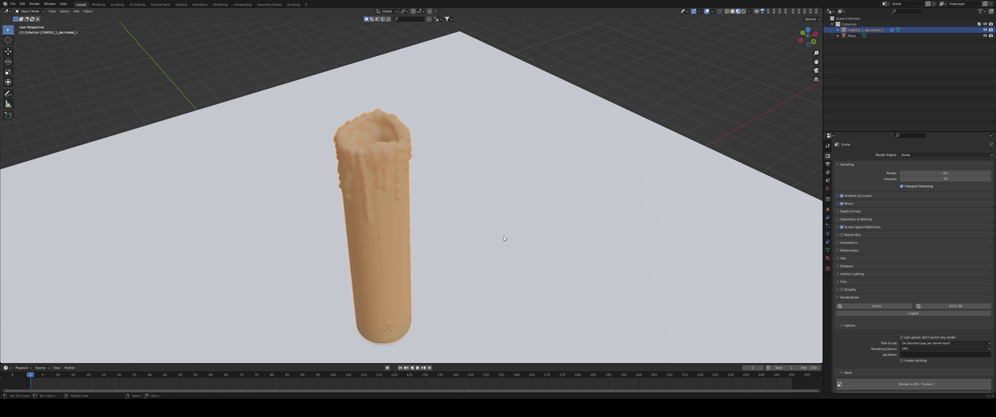
Add a point light and raise it along the Z axis into the hollow at the candle's top
key("shift+a")
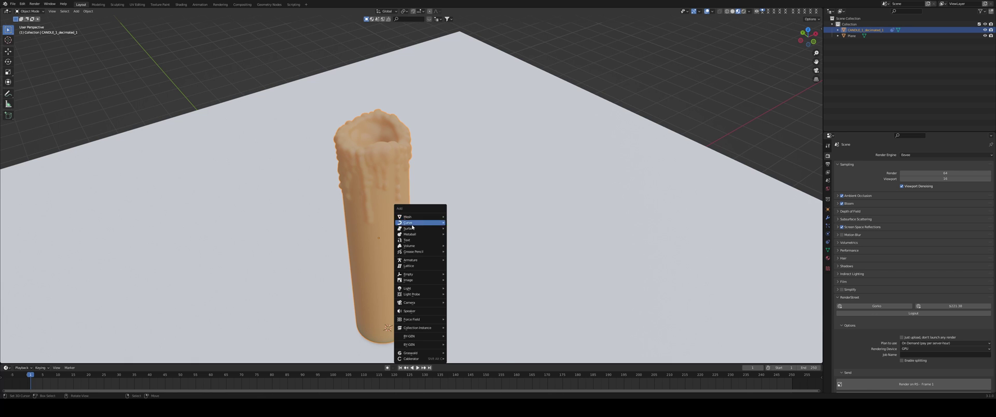
mouse_move(436, 288)
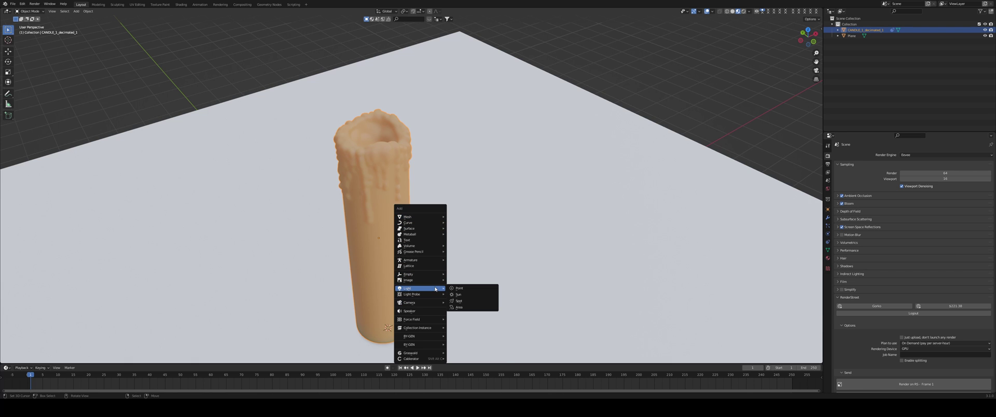
left_click(467, 289)
scroll(465, 287, "down", 1)
key("g")
key("z")
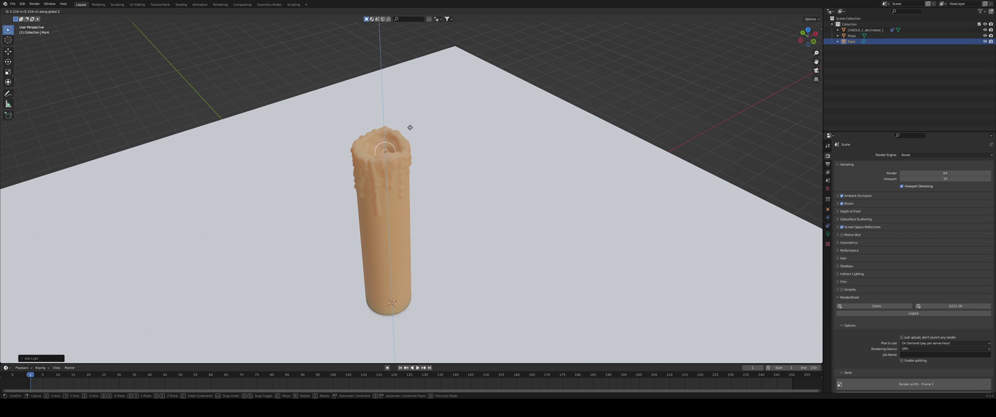
left_click(407, 127)
From the top view, move the point light to the centre of the candle's opening
middle_click_drag(407, 127, 439, 249)
middle_click_drag(407, 194, 495, 180)
key("KP_7")
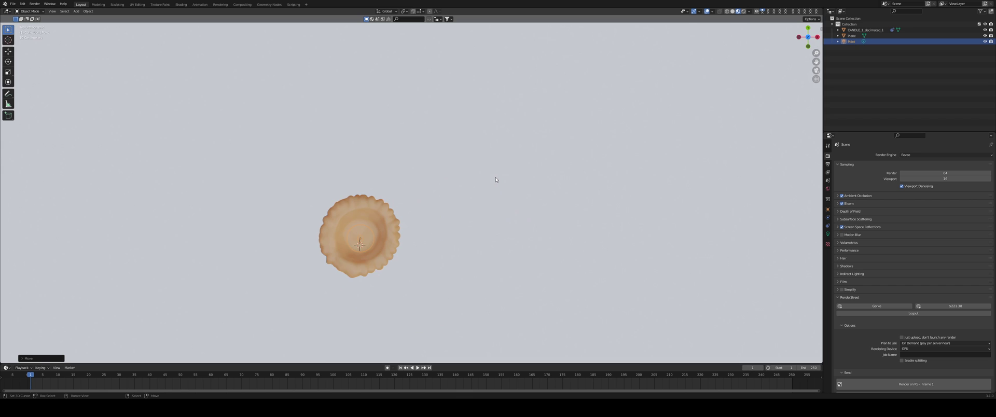
middle_click_drag(496, 179, 527, 126, "shift")
scroll(460, 222, "up", 3)
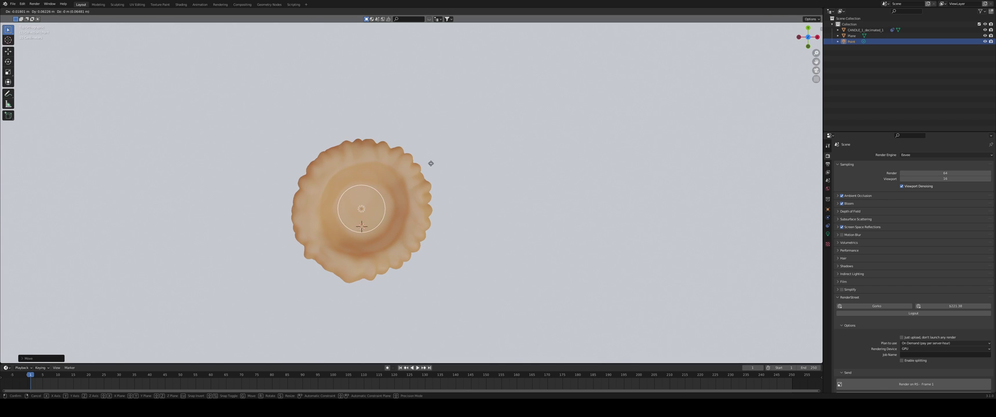
scroll(477, 230, "down", 3)
middle_click_drag(477, 230, 452, 226)
Switch the viewport to rendered shading and show the candle's material settings
key("z")
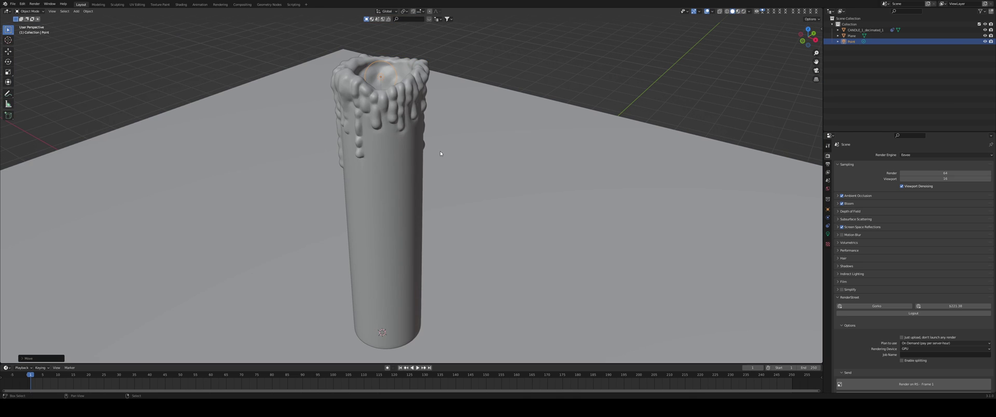
key("z")
key("6")
middle_click_drag(443, 170, 447, 168)
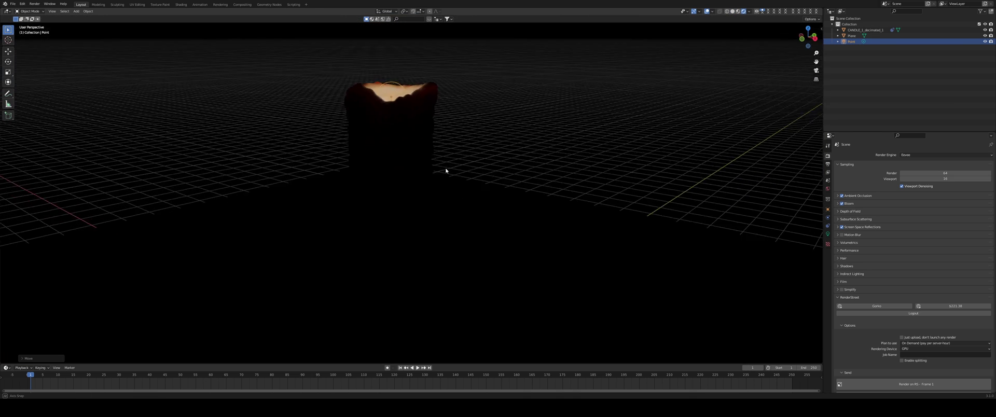
left_click(388, 134)
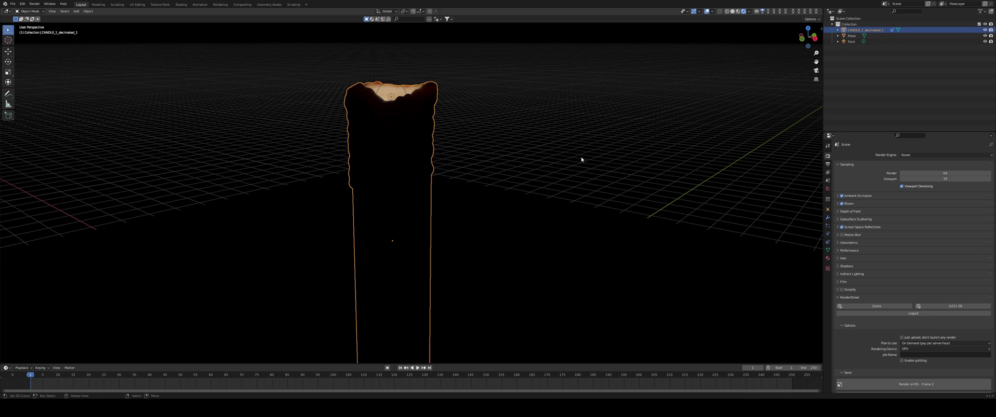
left_click(827, 258)
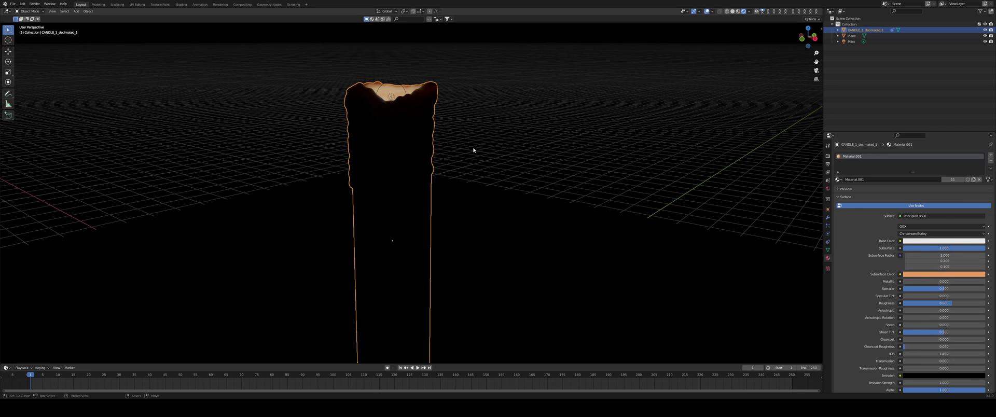
Set the point light's power to 60 W
left_click(392, 95)
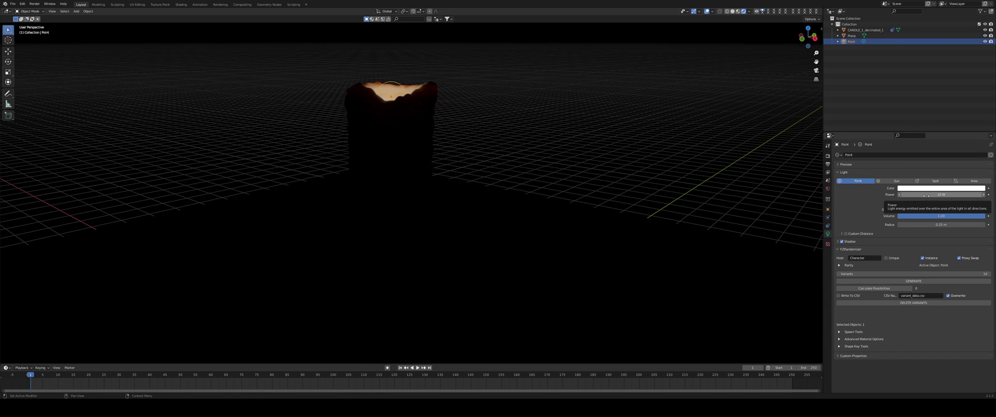
left_click(925, 195)
type("64")
key("Return")
left_click_drag(925, 195, 928, 195)
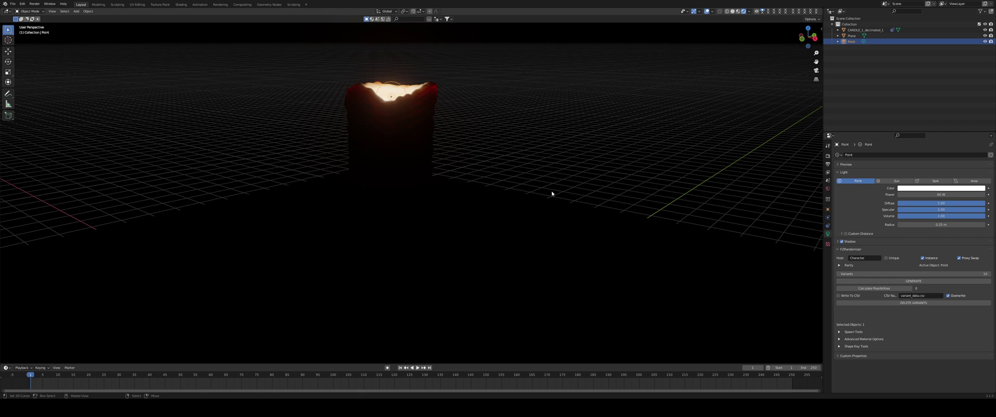
Increase the point light's radius to 0.44 m and give it a warm yellow-orange colour
middle_click_drag(545, 193, 535, 178)
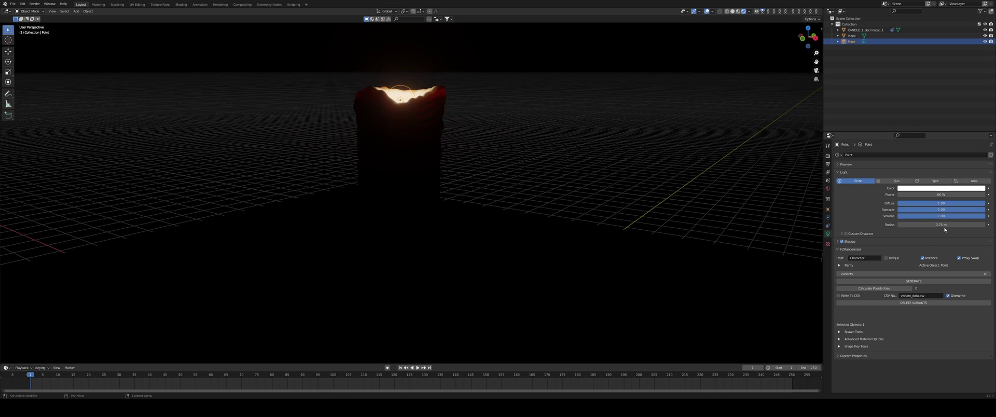
mouse_move(942, 225)
left_mouse_down()
mouse_move(994, 225)
mouse_move(921, 225)
mouse_move(942, 224)
left_mouse_up()
left_click(926, 188)
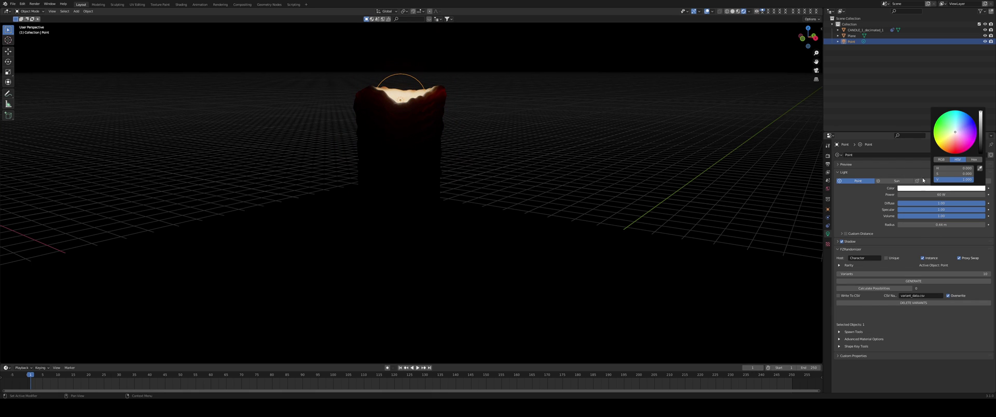
left_click_drag(950, 142, 949, 145)
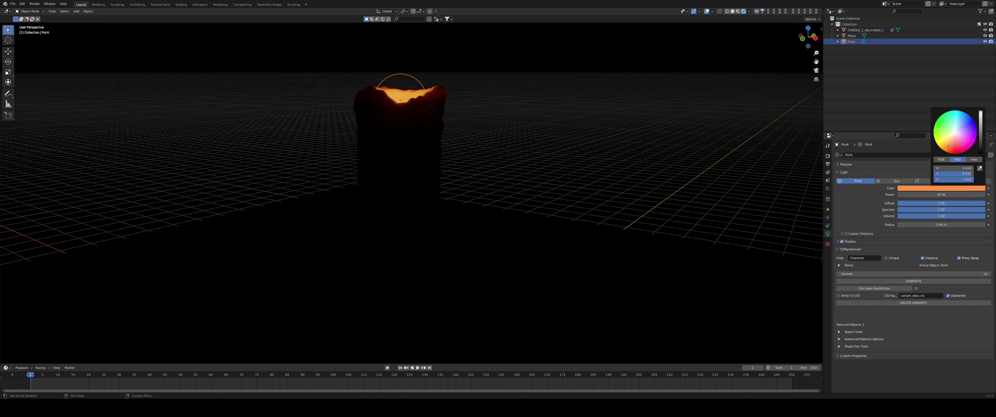
middle_click_drag(470, 103, 477, 134)
key("alt")
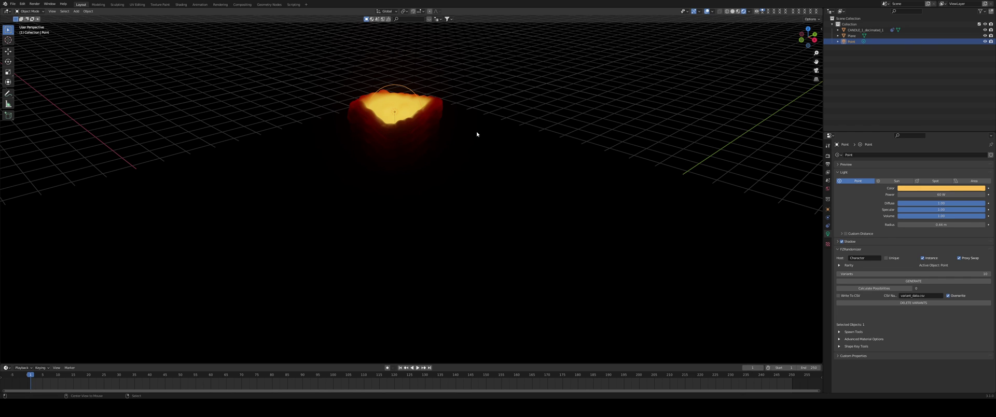
Play the animation and set the scene's end frame to 150
key("space")
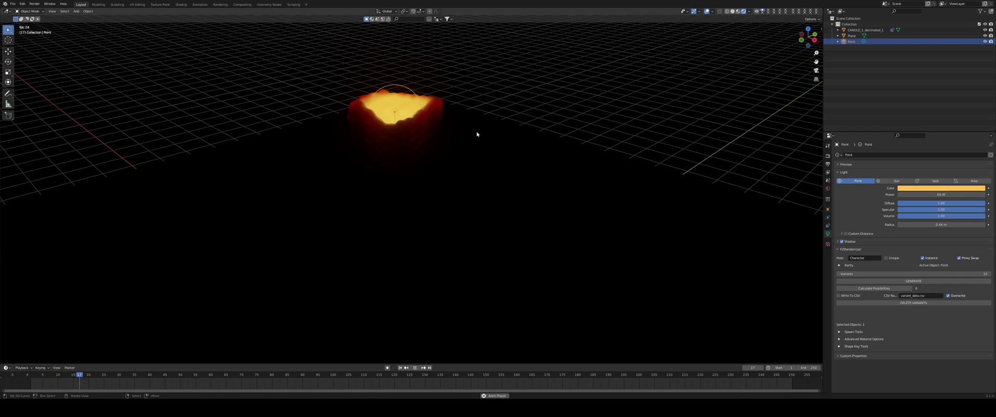
left_click(807, 368)
type("150")
key("Return")
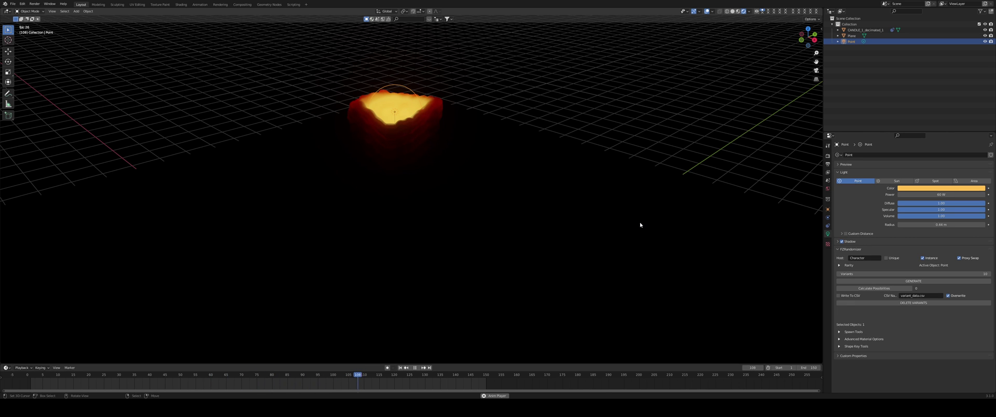
Split the 3D viewport vertically into two areas and turn the new one into a Graph Editor
middle_click_drag(640, 223, 524, 202)
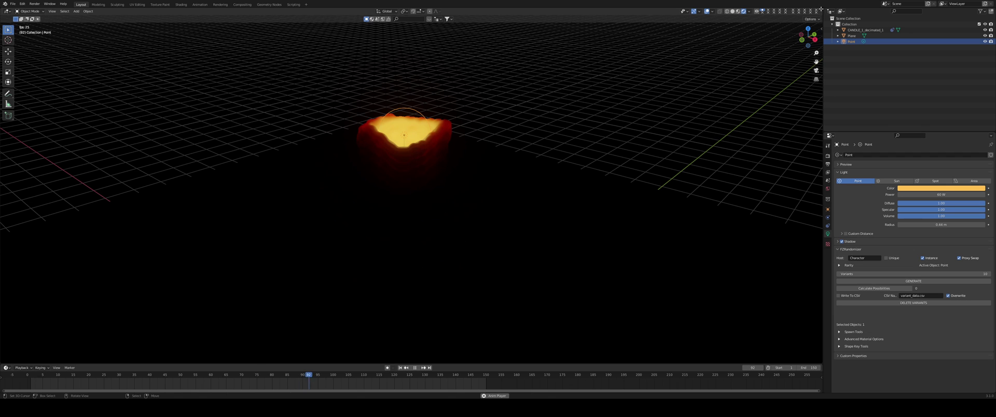
left_click_drag(782, 16, 414, 73)
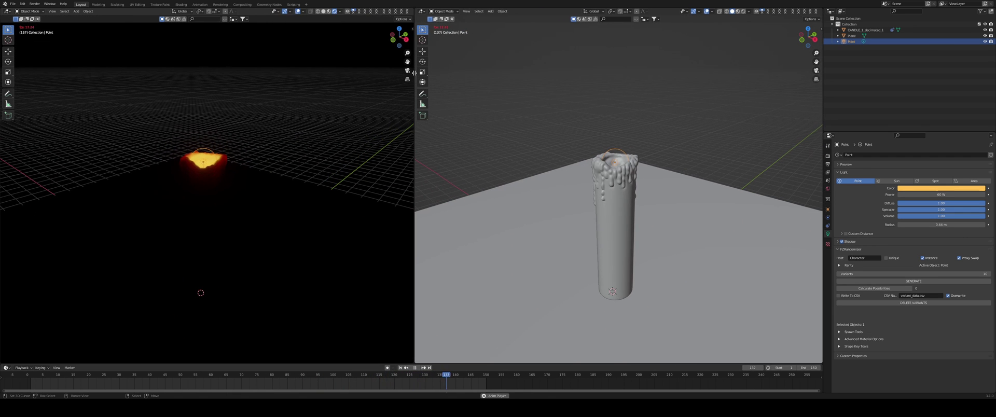
left_click(423, 11)
left_click(496, 40)
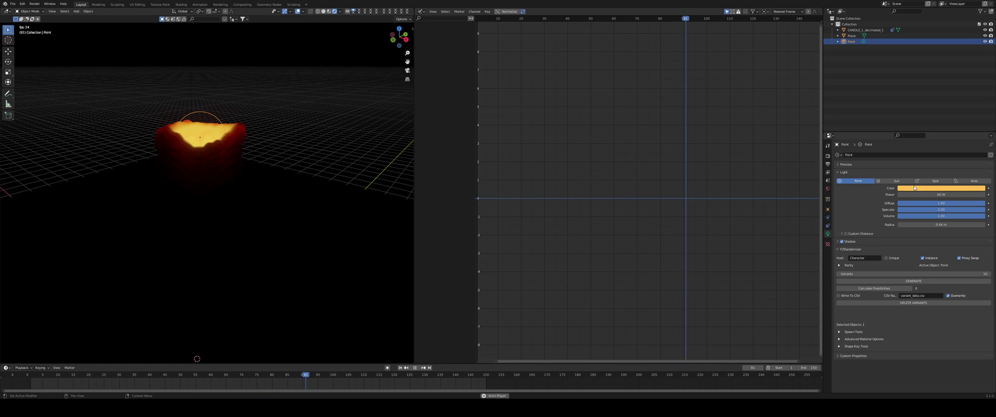
Stop playback, insert a keyframe on the light's power at frame 1, and show its curve in the Graph Editor
left_click(414, 367)
left_click(400, 367)
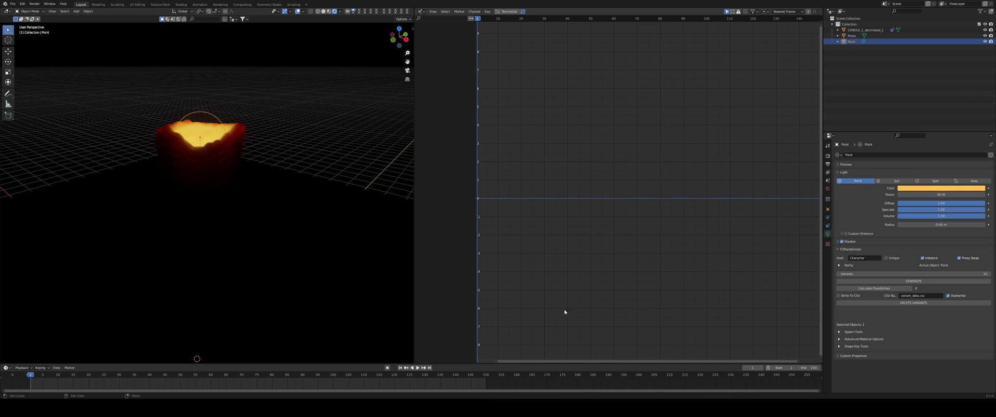
right_click(952, 195)
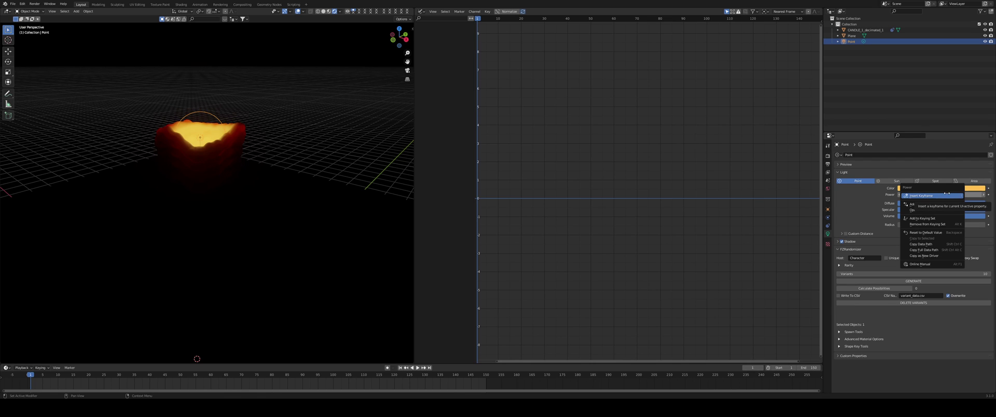
left_click(928, 196)
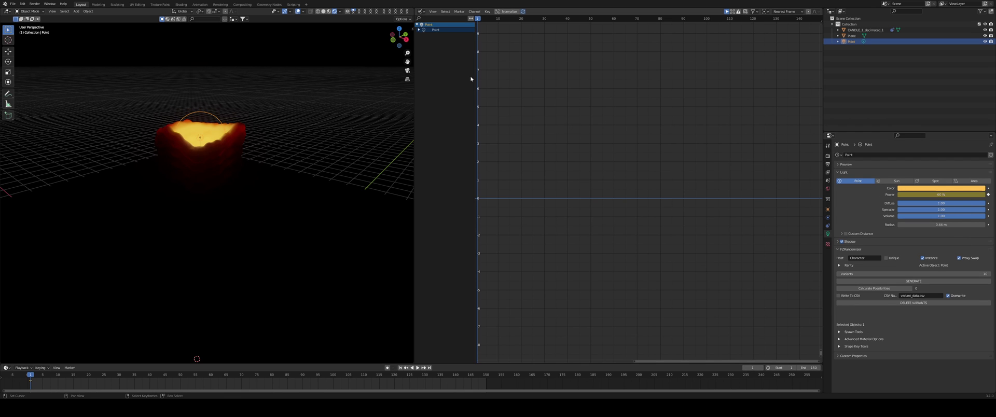
left_click(419, 31)
scroll(580, 163, "down", 12)
middle_click_drag(622, 271, 588, 69)
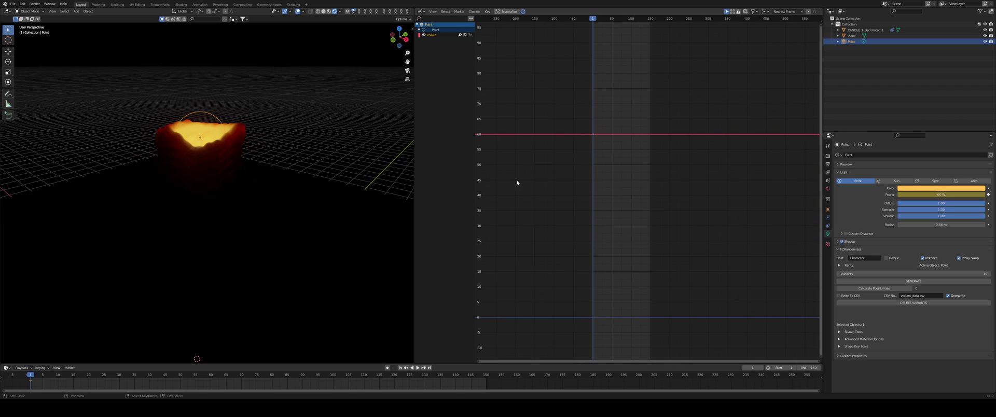
middle_click_drag(510, 198, 509, 207)
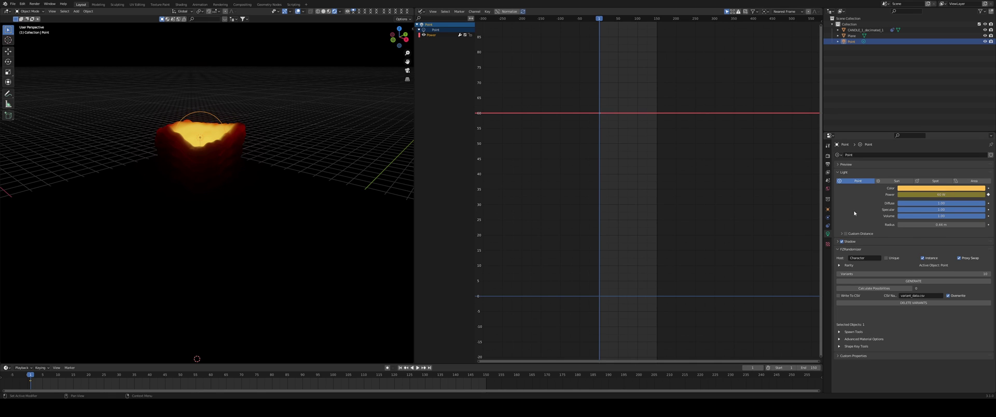
scroll(674, 144, "up", 3)
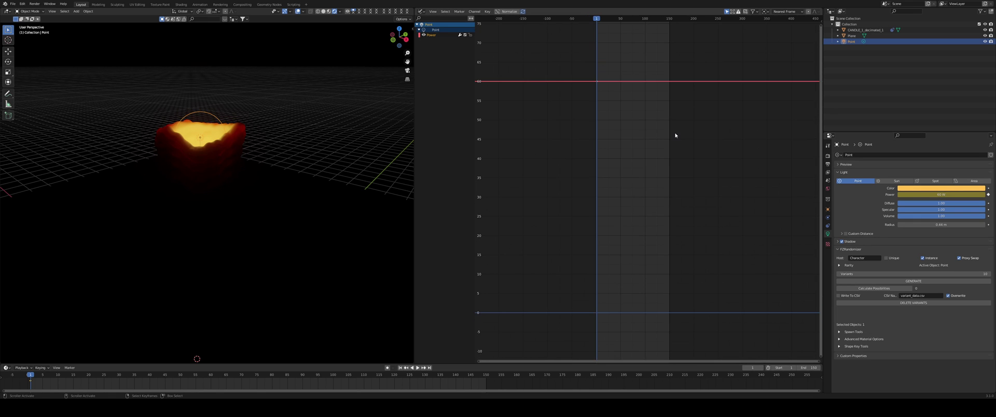
Add a Built-In Function modifier to the light's power curve and play the animation to check it
key("space")
key("space")
left_click(400, 367)
key("n")
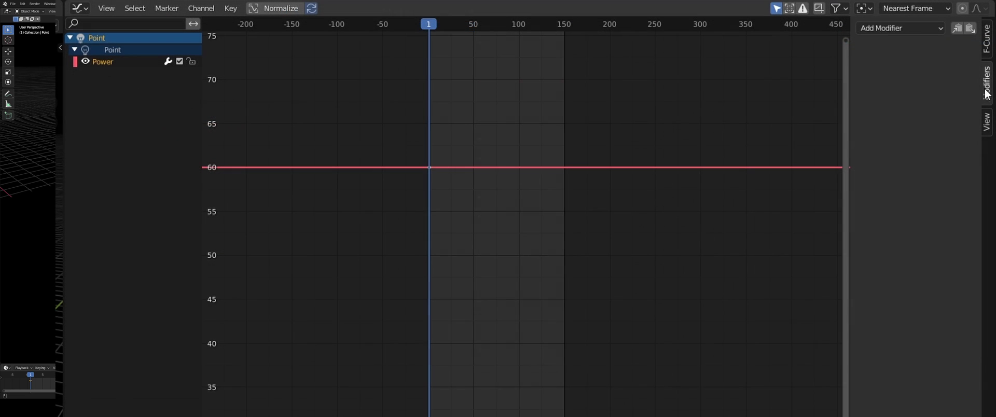
left_click(901, 26)
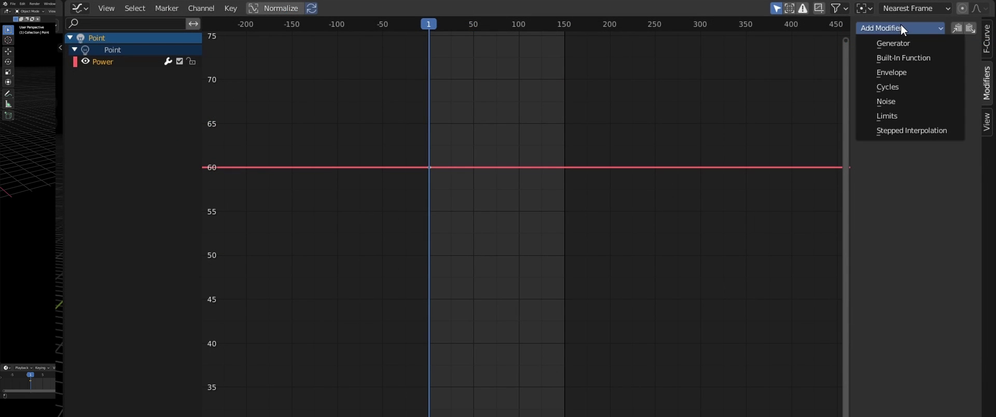
left_click(901, 57)
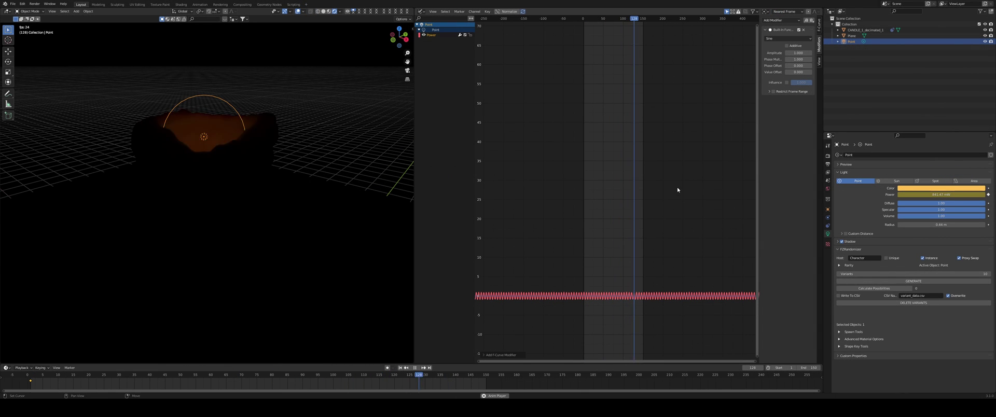
scroll(596, 215, "up", 5)
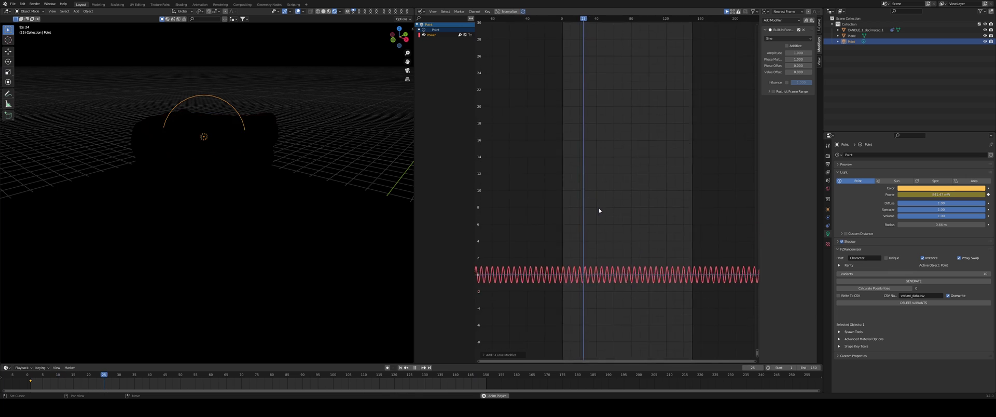
middle_click_drag(595, 212, 583, 134)
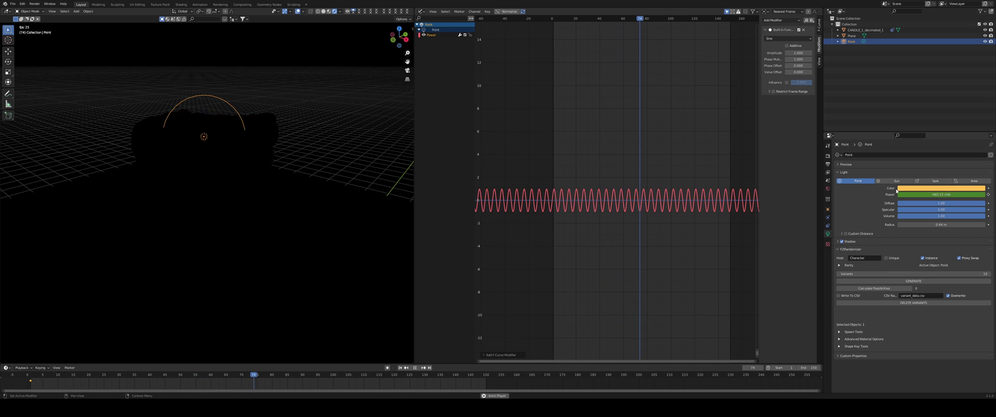
scroll(552, 199, "down", 3)
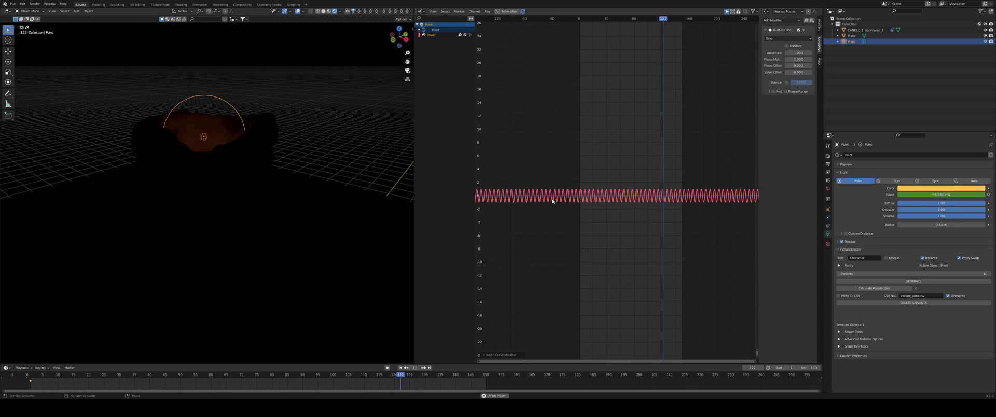
Set the Built-In Function modifier's amplitude on the light's power curve to 15
scroll(565, 200, "down", 5)
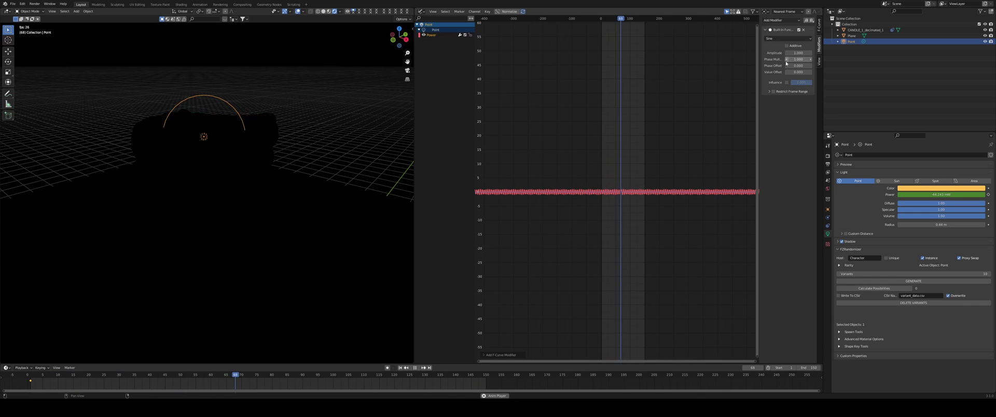
left_click_drag(798, 53, 931, 53)
left_click(799, 53)
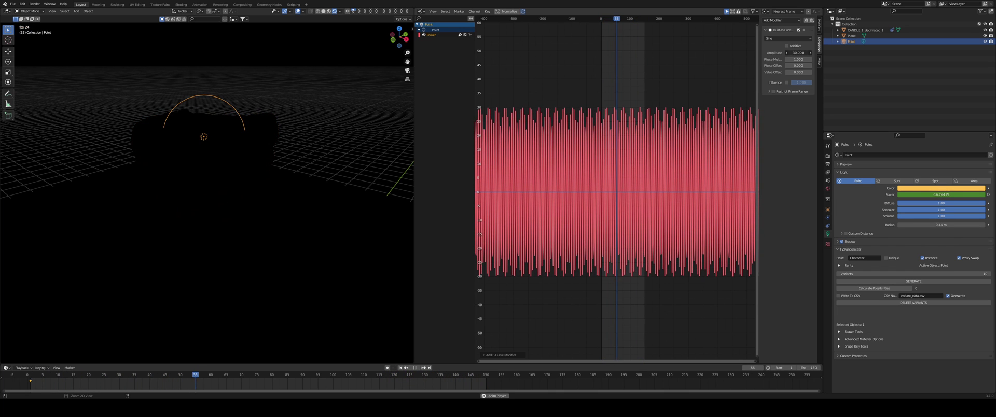
type("15")
key("Return")
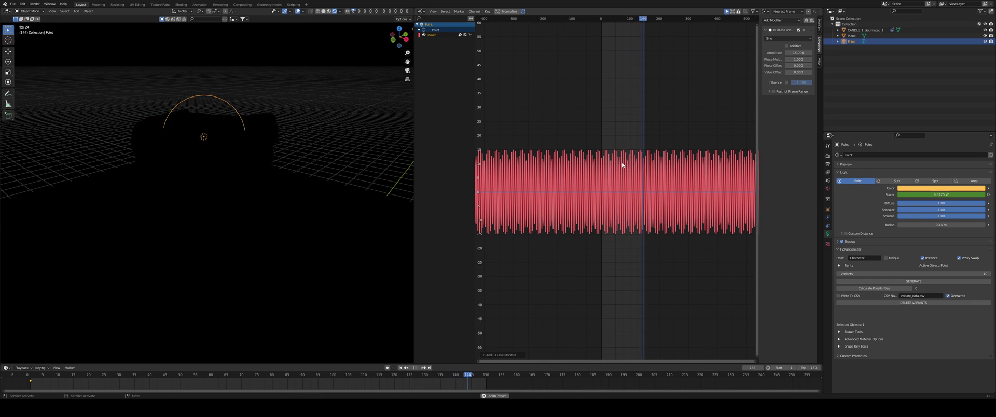
scroll(629, 171, "up", 5)
scroll(629, 172, "up", 2)
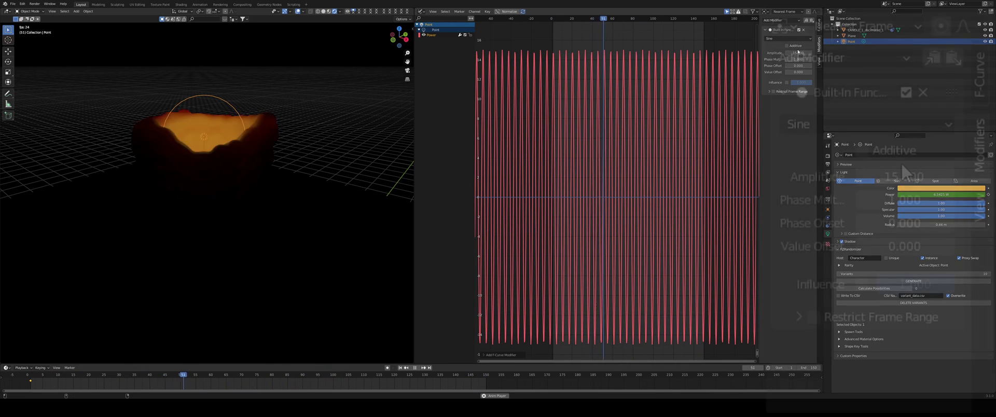
left_click_drag(797, 52, 882, 52)
right_click(797, 53)
scroll(657, 119, "down", 1)
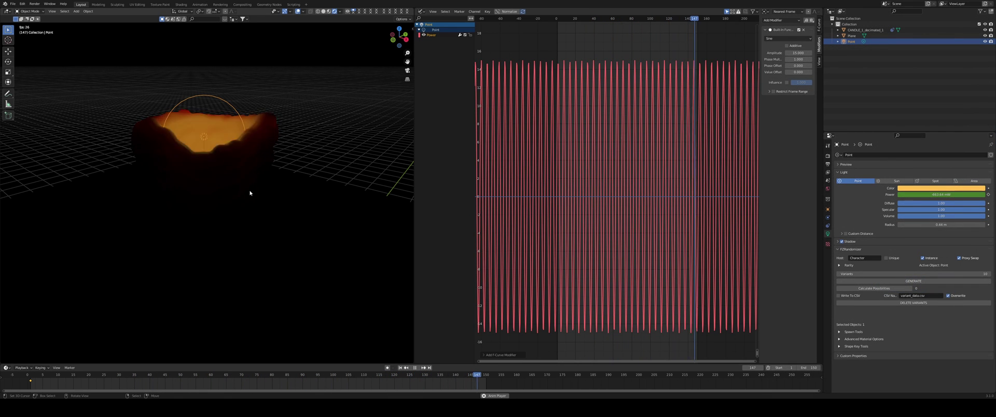
Stop playback and scrub through the frames to check how the light's power follows the sine curve
key("space")
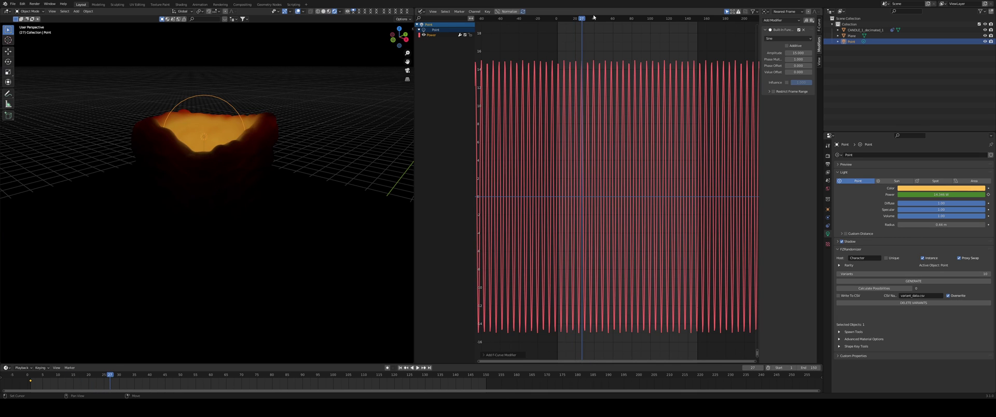
left_click_drag(584, 18, 578, 22)
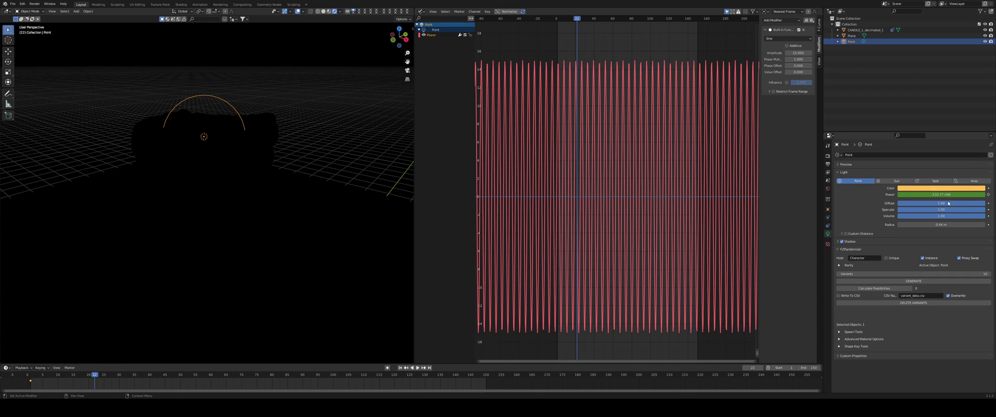
scroll(566, 166, "down", 6)
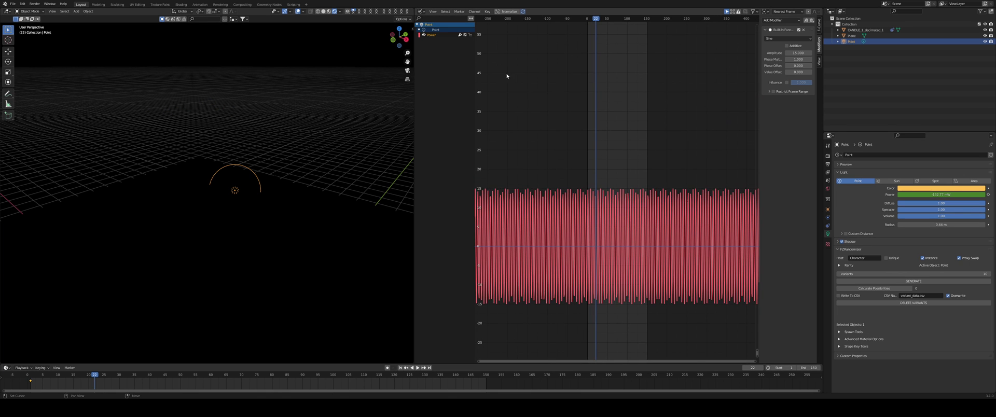
Set the Built-In Function modifier's value offset to 48 and play the animation
scroll(546, 86, "down", 1)
middle_click_drag(544, 85, 546, 115)
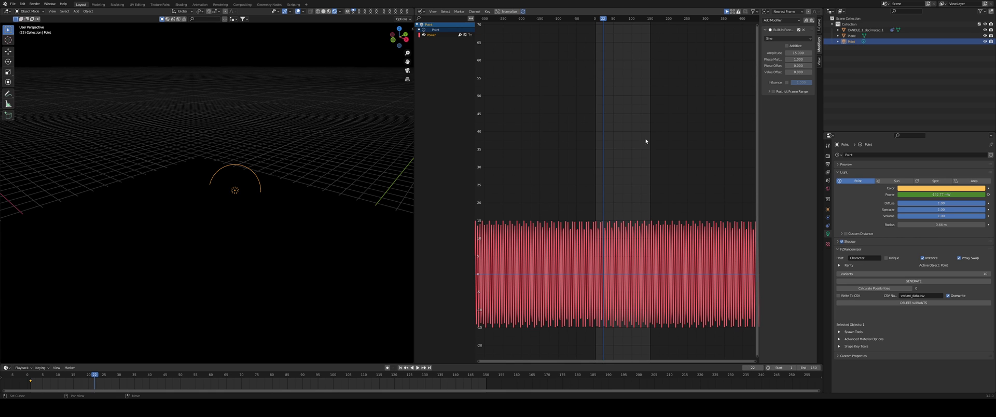
left_click_drag(798, 72, 939, 73)
left_click_drag(924, 226, 920, 225)
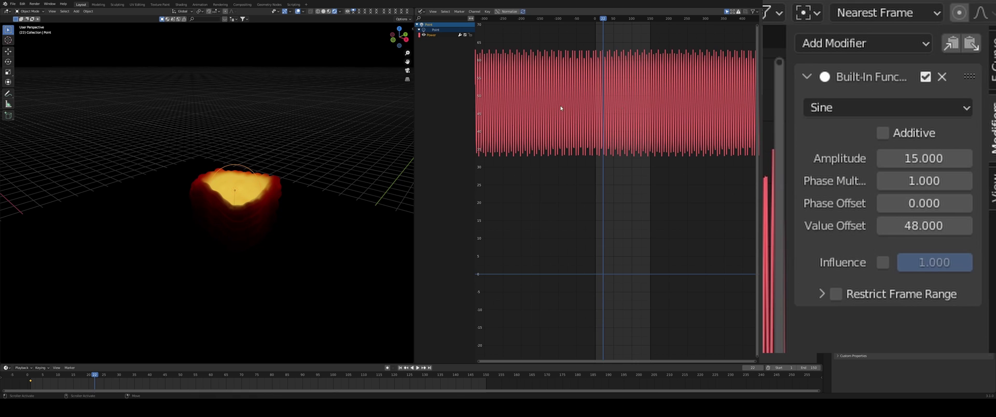
middle_click_drag(585, 95, 588, 120)
key("space")
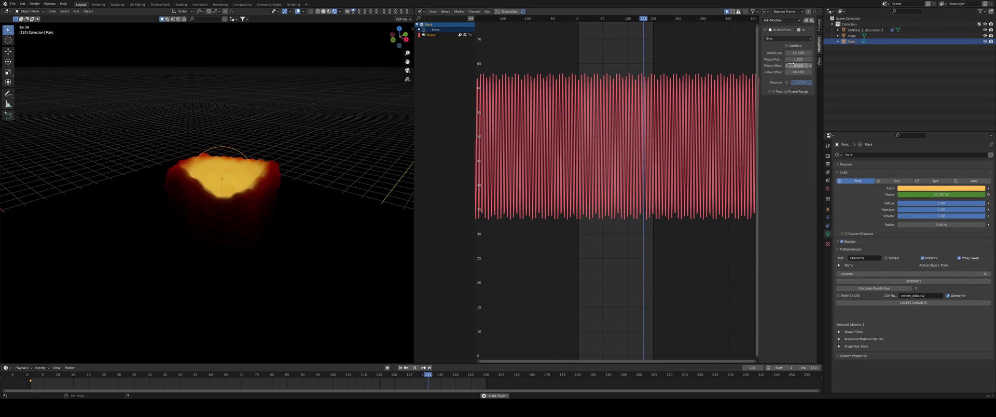
Try a phase multiplier of 0.1 on the Built-In Function modifier
mouse_move(798, 60)
left_mouse_down()
mouse_move(771, 59)
mouse_move(798, 59)
left_mouse_up()
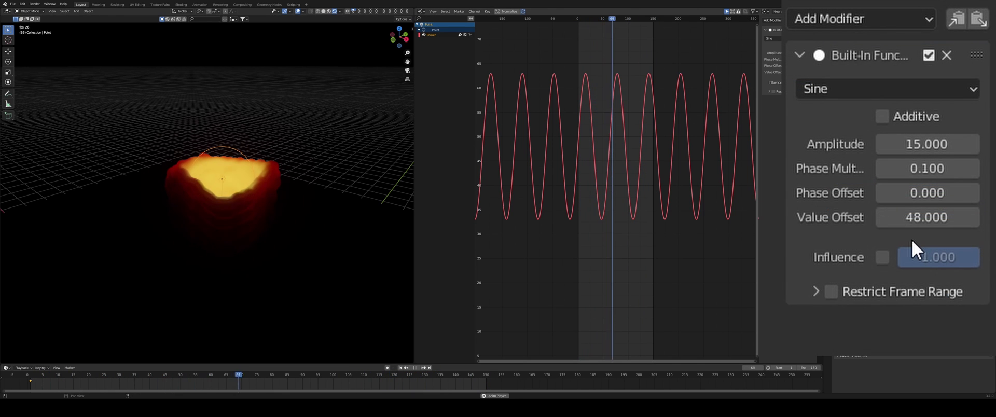
left_click(927, 178)
left_click(917, 207)
Set the Built-In Function modifier's phase multiplier to 1.8 and try shifting its phase offset
left_click_drag(927, 171, 994, 168)
left_click_drag(927, 168, 995, 169)
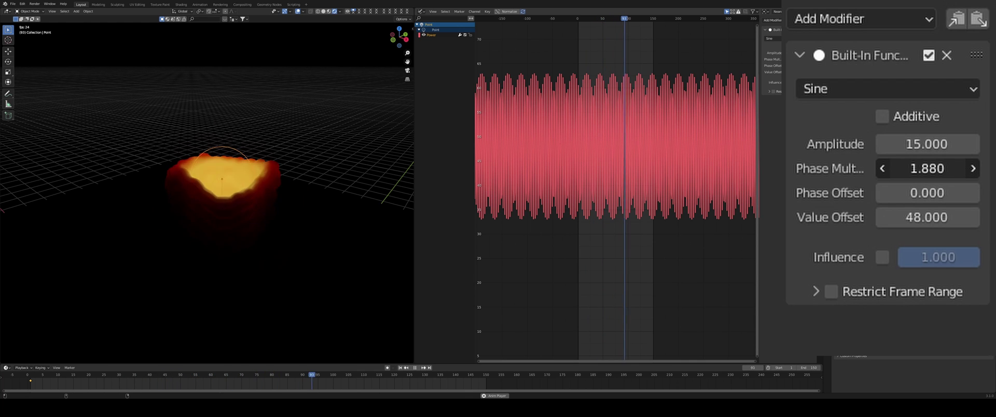
left_click_drag(928, 169, 920, 169)
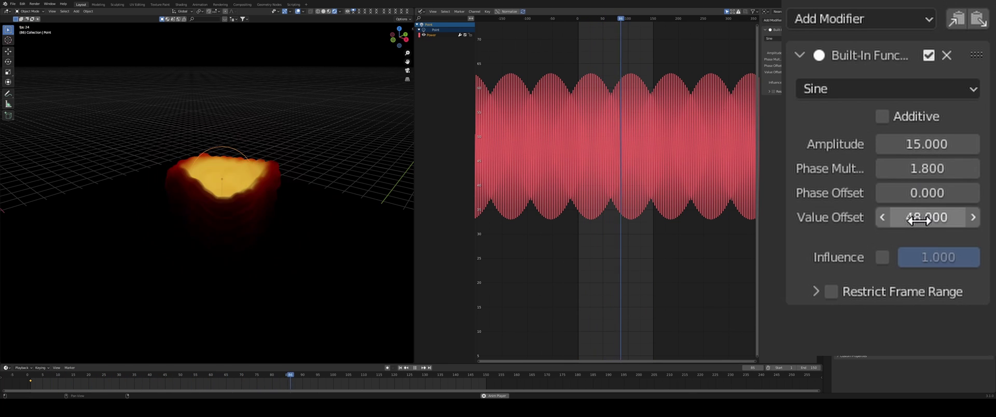
left_click_drag(915, 193, 962, 193)
left_click_drag(808, 66, 796, 66)
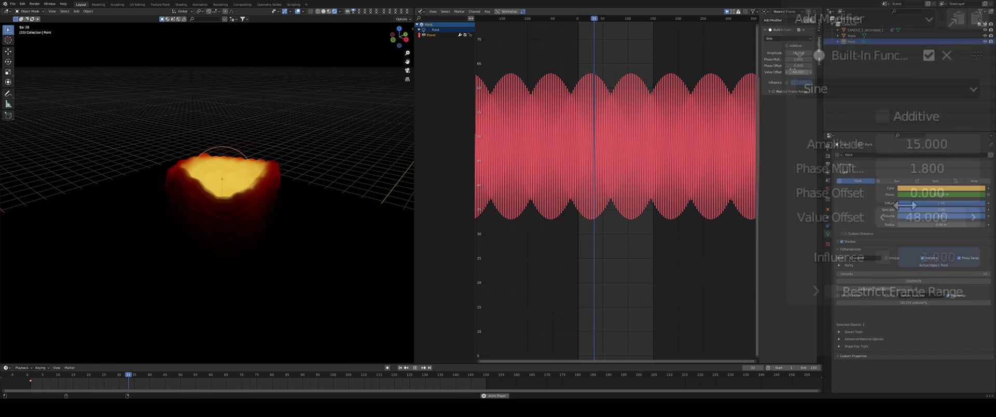
Restrict the Built-In Function modifier's frame range, starting at frame 1 and ending at frame 150
left_click(772, 92)
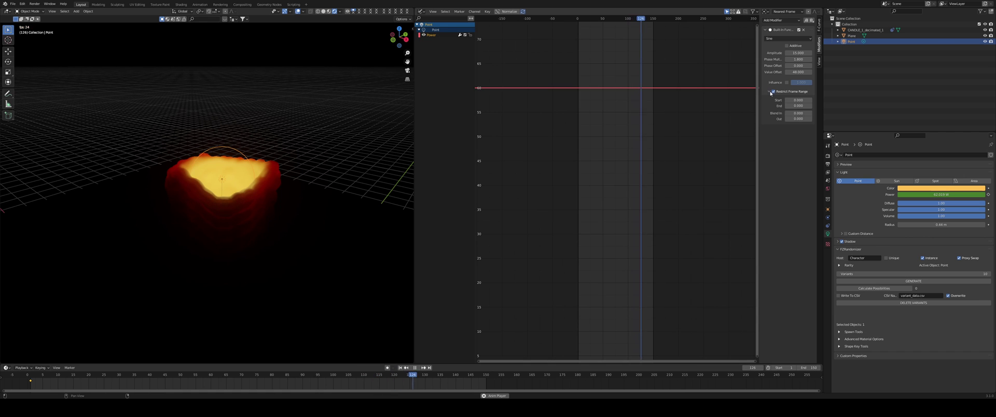
double_click(788, 101)
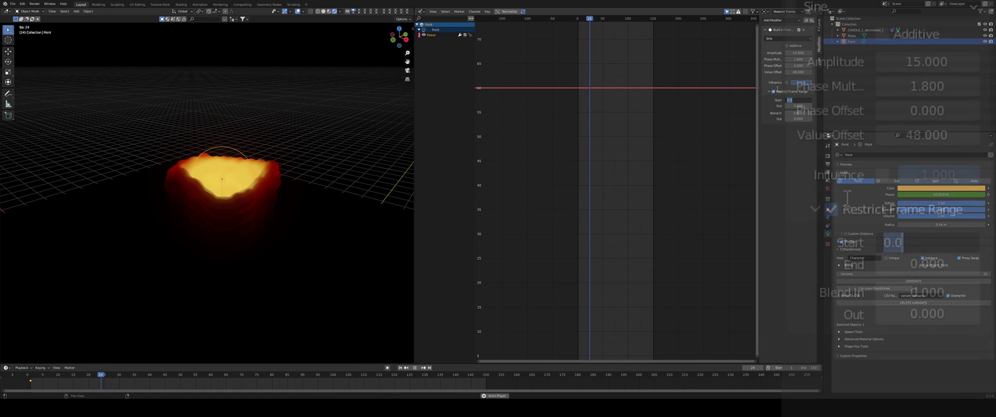
type("2")
key("BackSpace")
type("1")
key("Tab")
type("150")
key("Tab")
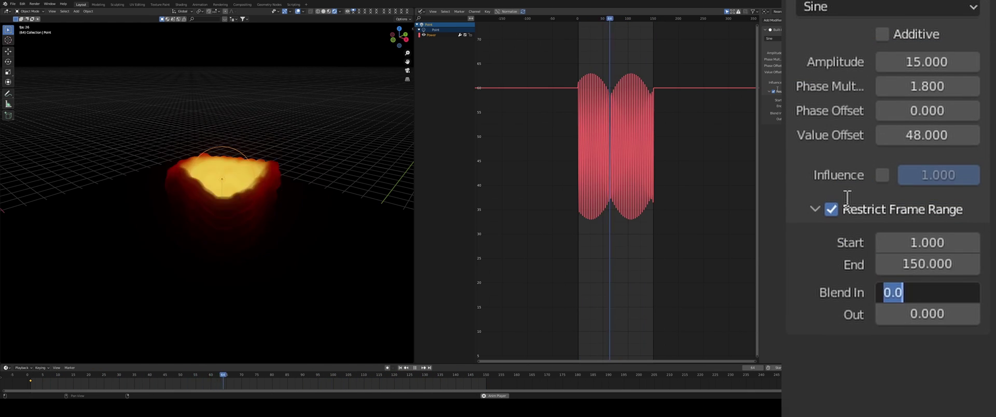
Set both the blend in and blend out of the restricted frame range to 30 frames
type("30")
key("Tab")
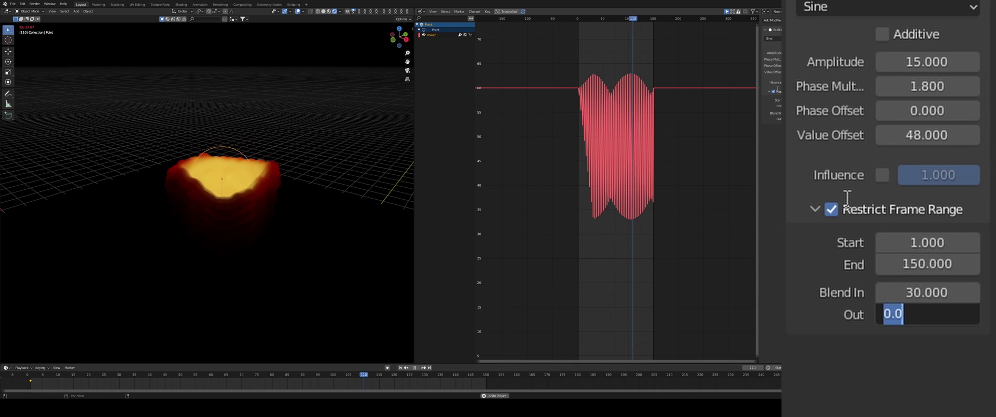
type("30")
key("Return")
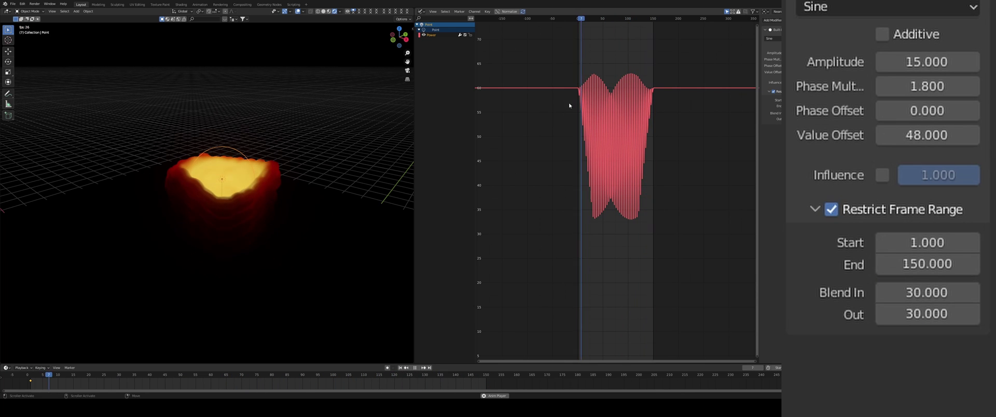
scroll(611, 100, "up", 4)
middle_click_drag(610, 98, 592, 156)
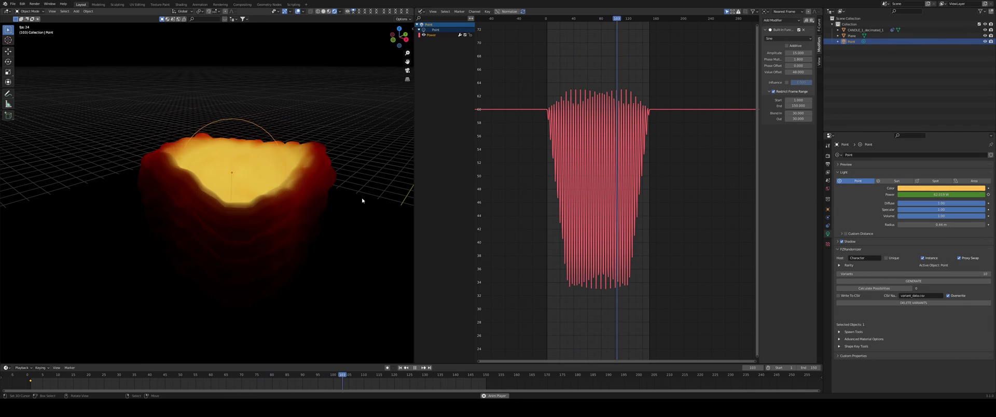
Add a Noise modifier to the light's power curve below the Built-In Function modifier
left_click(788, 20)
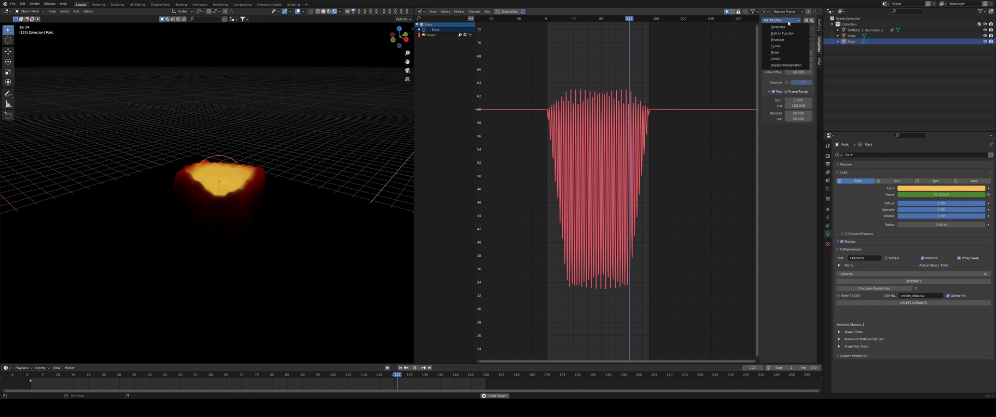
left_click(788, 53)
scroll(613, 134, "up", 3)
middle_click_drag(566, 53, 576, 162)
scroll(587, 208, "up", 4)
scroll(572, 165, "up", 4)
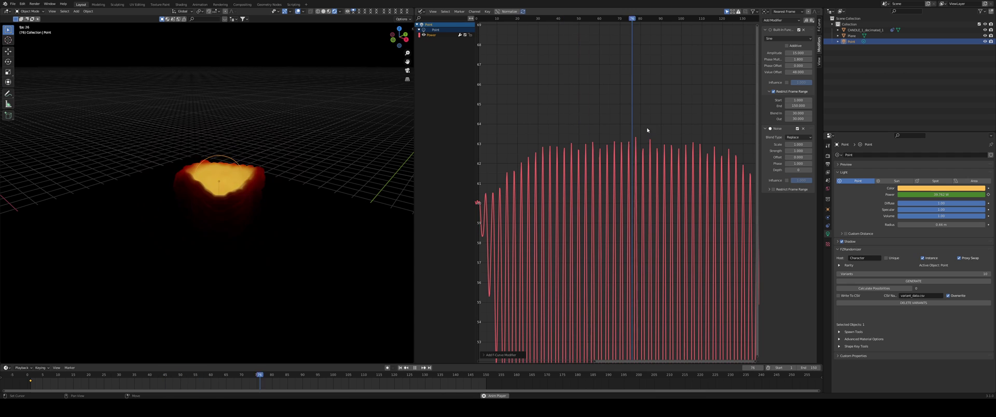
Set the Noise modifier's scale to about 1.27 and its strength to about 12.6, and shift its offset
mouse_move(796, 145)
left_mouse_down()
mouse_move(820, 145)
mouse_move(788, 145)
mouse_move(820, 145)
mouse_move(804, 150)
left_mouse_up()
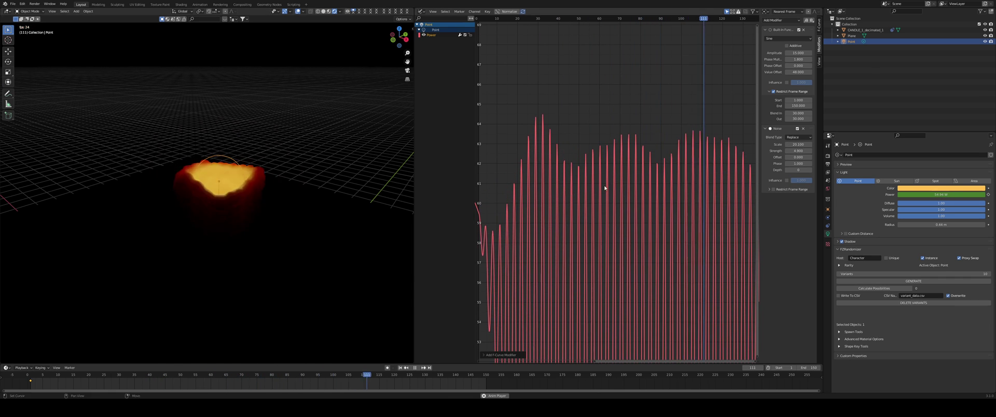
key("Home")
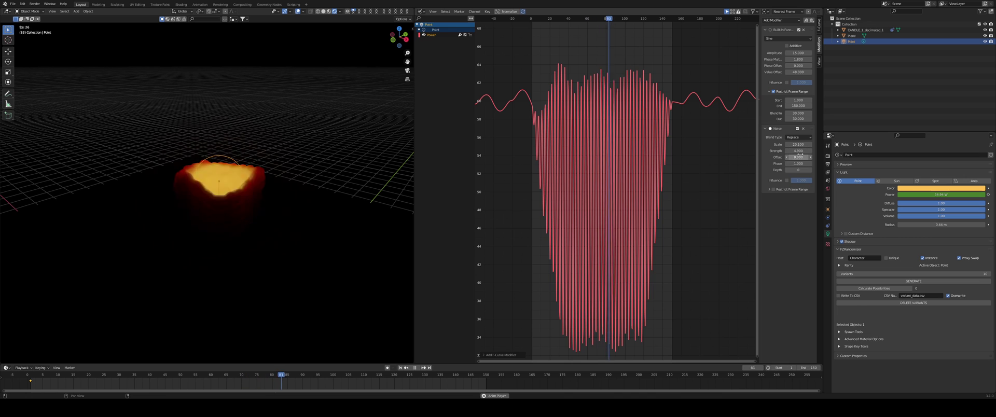
left_click_drag(801, 154, 711, 144)
mouse_move(304, 159)
middle_mouse_down()
mouse_move(236, 181)
mouse_move(306, 160)
middle_mouse_up()
scroll(645, 213, "down", 2)
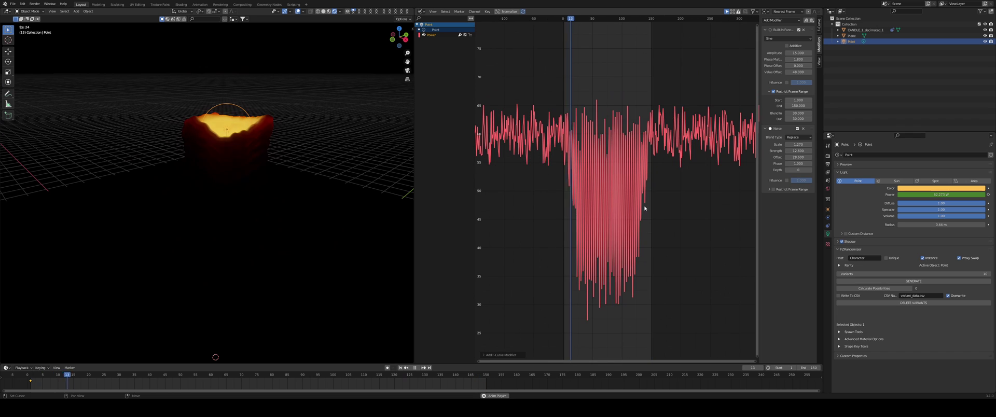
Duplicate the candle together with its point light and place the copy beside the original on the ground plane
middle_click_drag(332, 196, 240, 154)
left_click(231, 150)
middle_click_drag(284, 123, 160, 144)
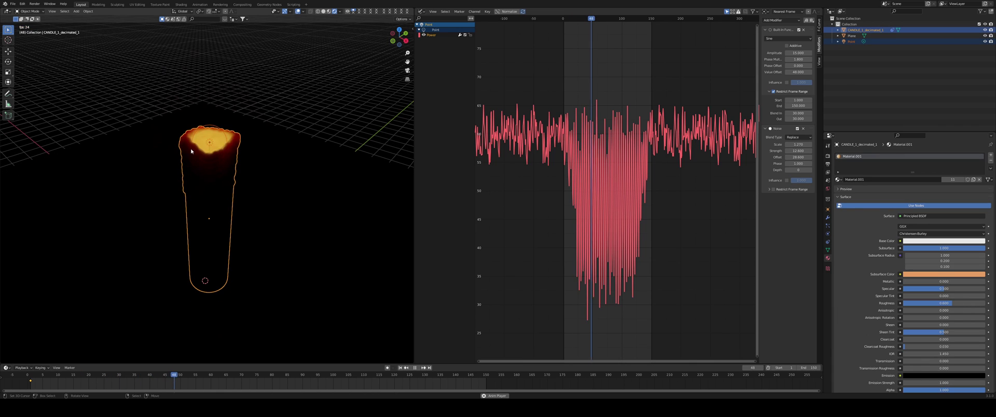
key("shift+d")
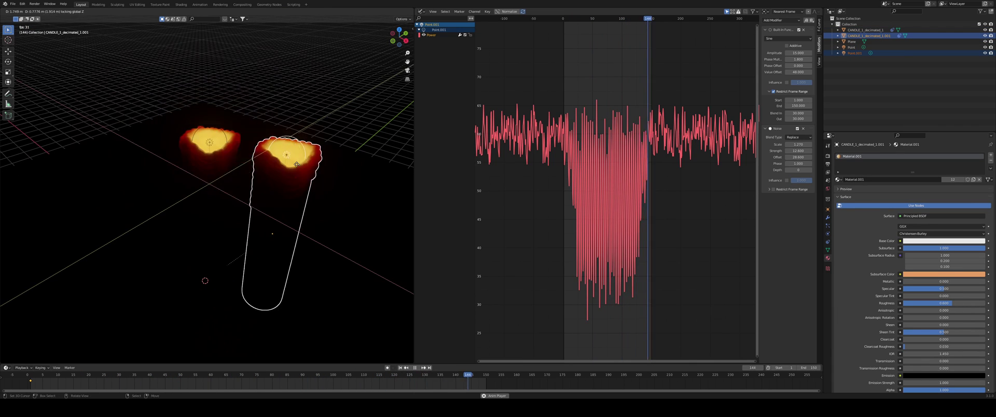
left_click(309, 146)
Give the duplicated candle's light a different flicker by changing its Noise offset and its Built-In Function phase offset to negative values
middle_click_drag(326, 115, 318, 106)
left_click(306, 123)
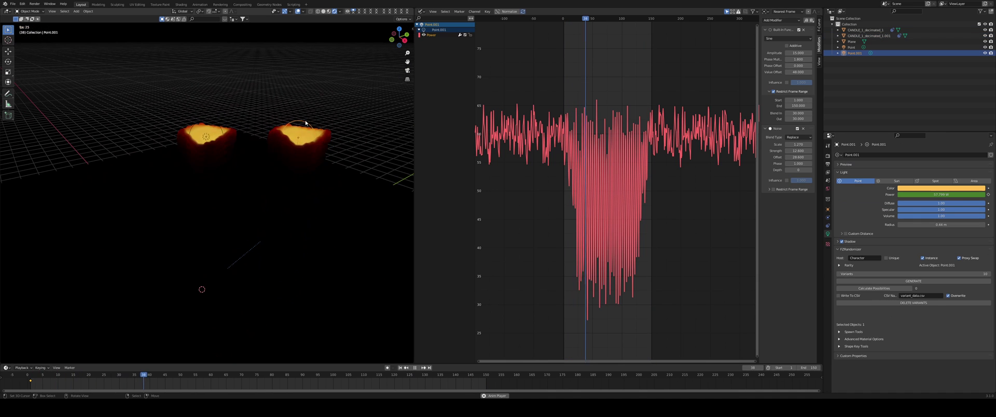
middle_click_drag(305, 130, 285, 133, "shift")
scroll(286, 132, "up", 3)
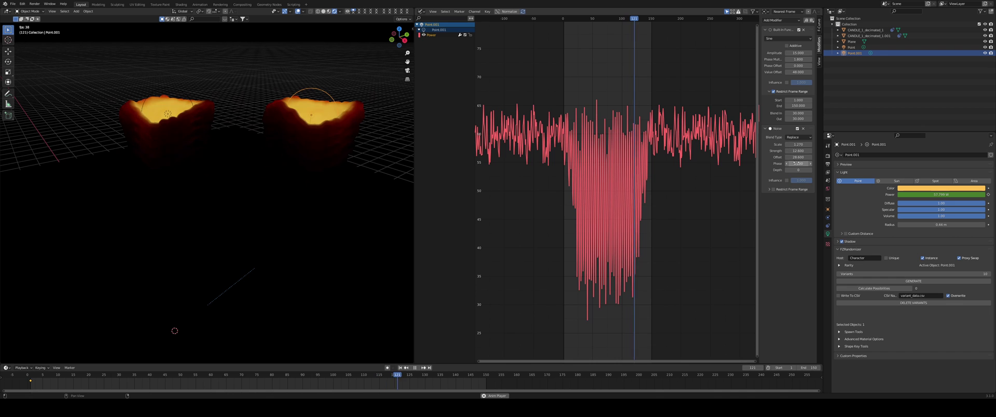
left_click_drag(798, 158, 690, 157)
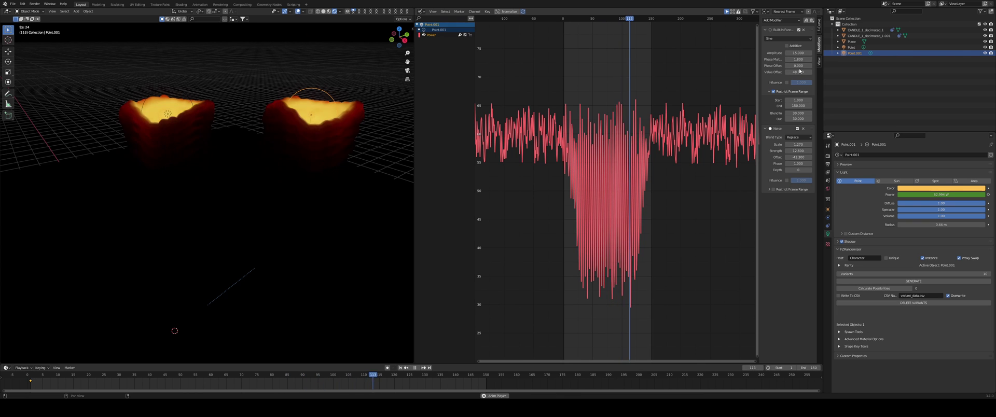
left_click_drag(798, 65, 763, 65)
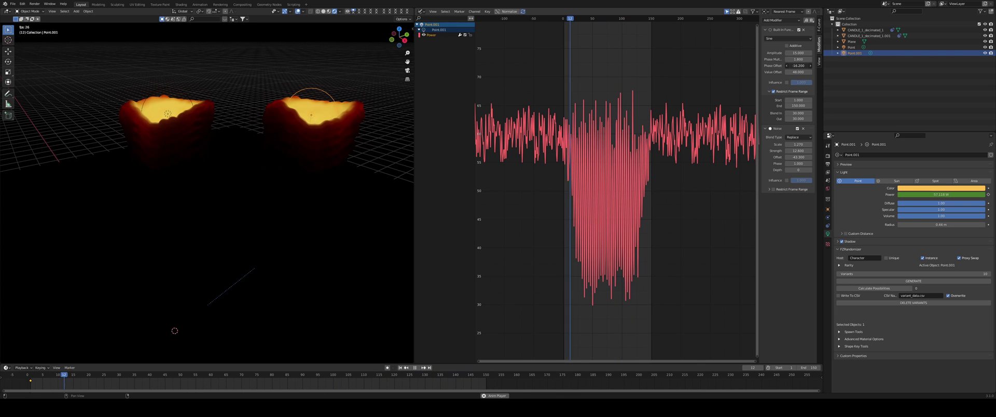
scroll(305, 140, "down", 5)
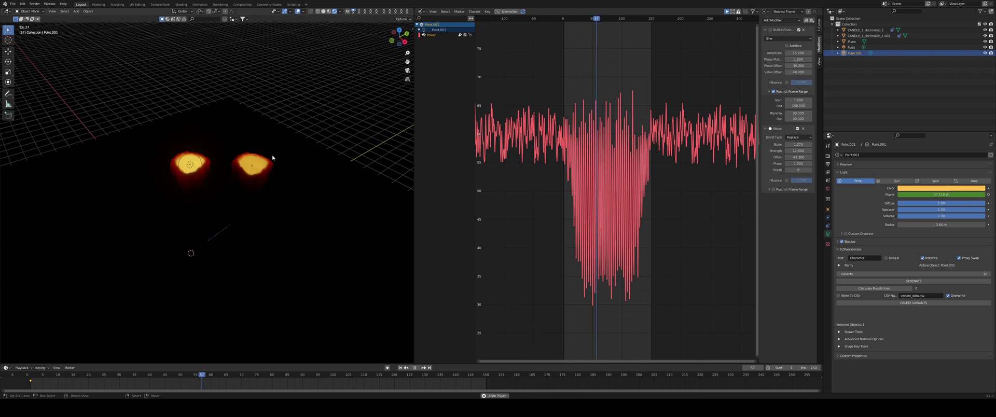
scroll(288, 156, "up", 4)
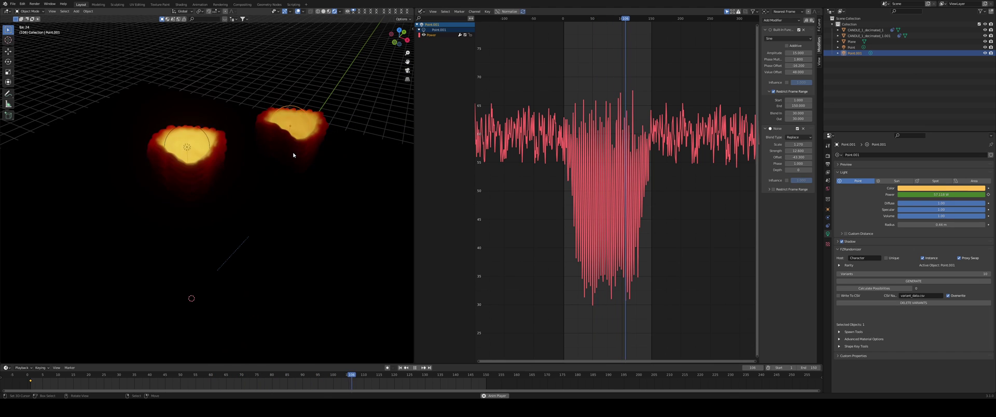
scroll(288, 157, "down", 4)
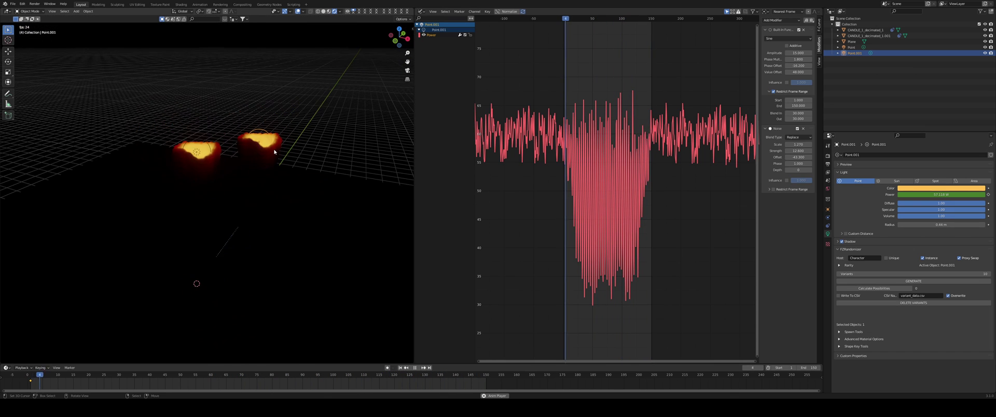
Select both candles with their lights and duplicate them, placing the new pair behind the first two
left_click(201, 159, "shift")
left_click(200, 159, "shift")
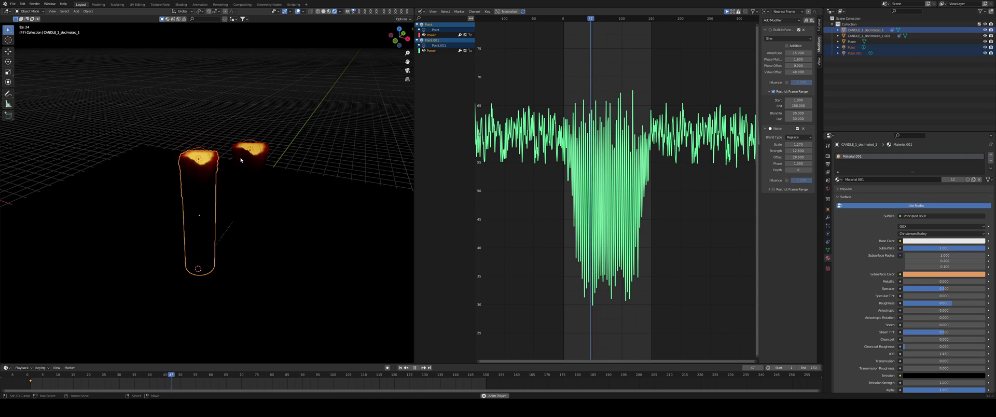
left_click(251, 154)
left_click(251, 154)
left_click(252, 154, "shift")
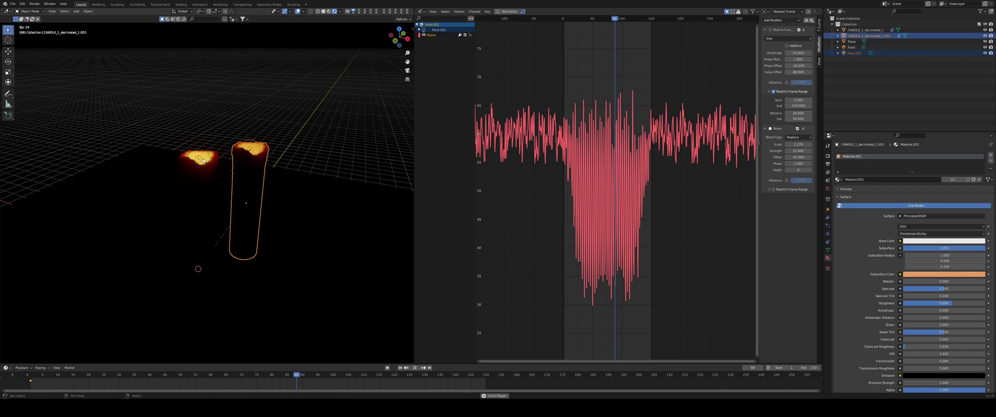
left_click(206, 165, "shift")
left_click(206, 165, "shift")
middle_click_drag(286, 137, 276, 153)
key("shift+d")
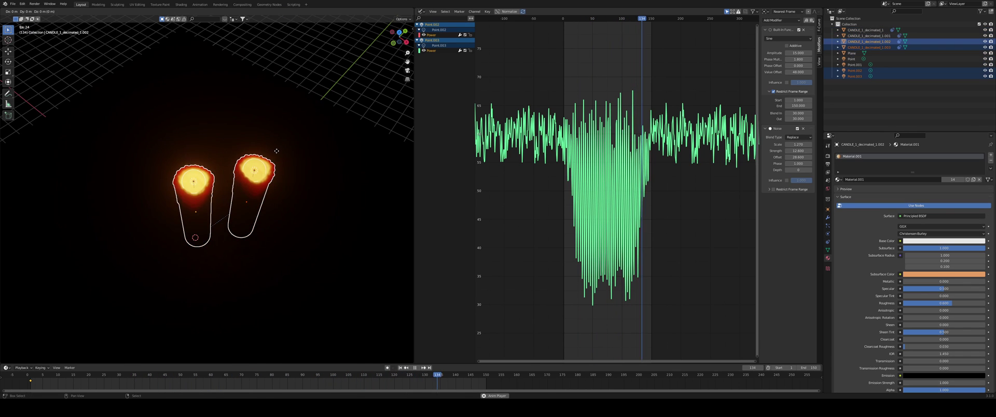
left_click(288, 111)
Duplicate the candle pair with its lights again, place it in front on the ground plane, and deselect everything
key("shift+d")
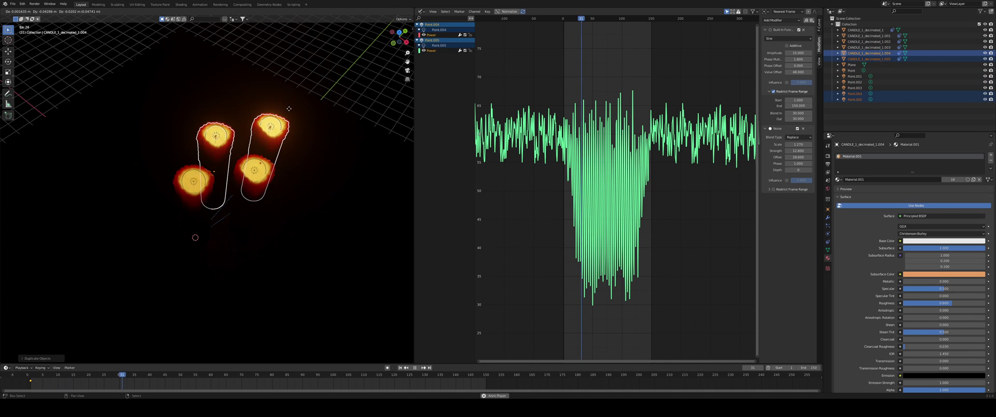
key("shift+z")
left_click(318, 191)
left_click(330, 204)
middle_click_drag(311, 212, 325, 174)
middle_click_drag(267, 162, 248, 183)
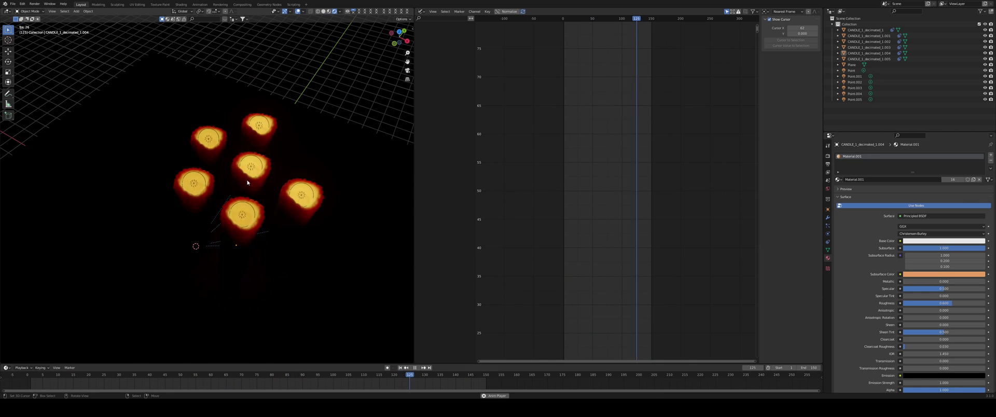